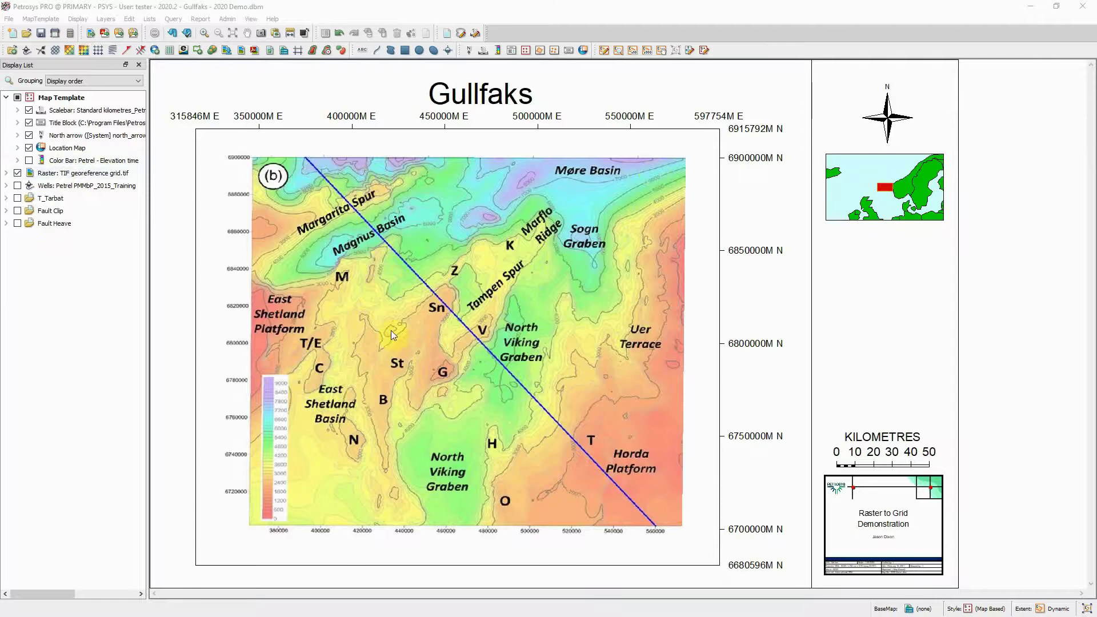
Open the georeference grid.tif raster for spatial editing and start the Create Grid From Raster operation.
left_click(71, 178)
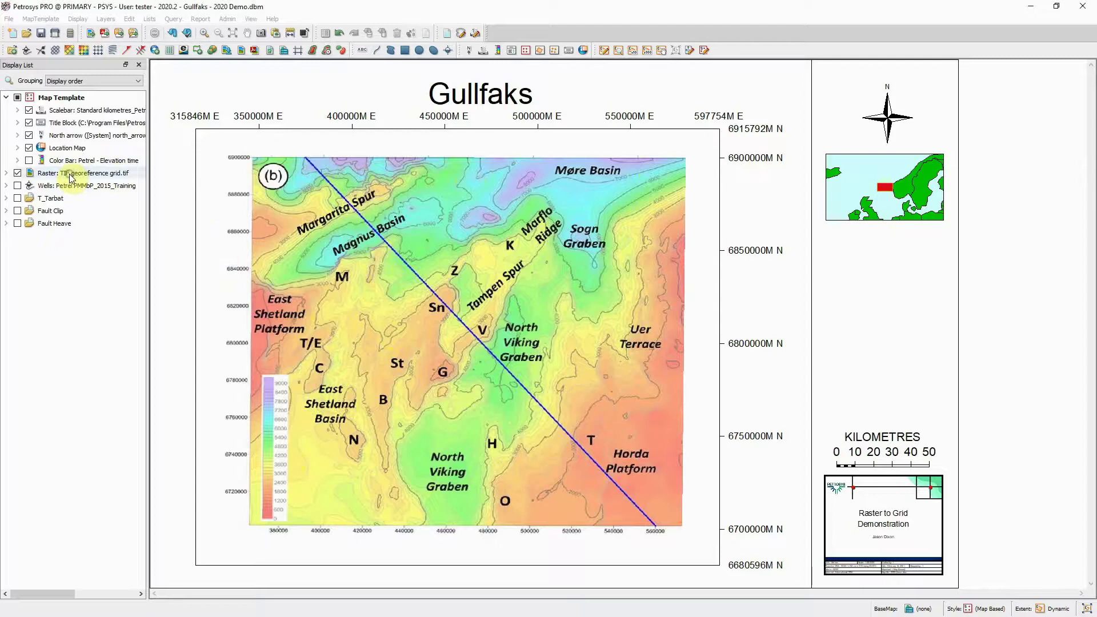
right_click(71, 178)
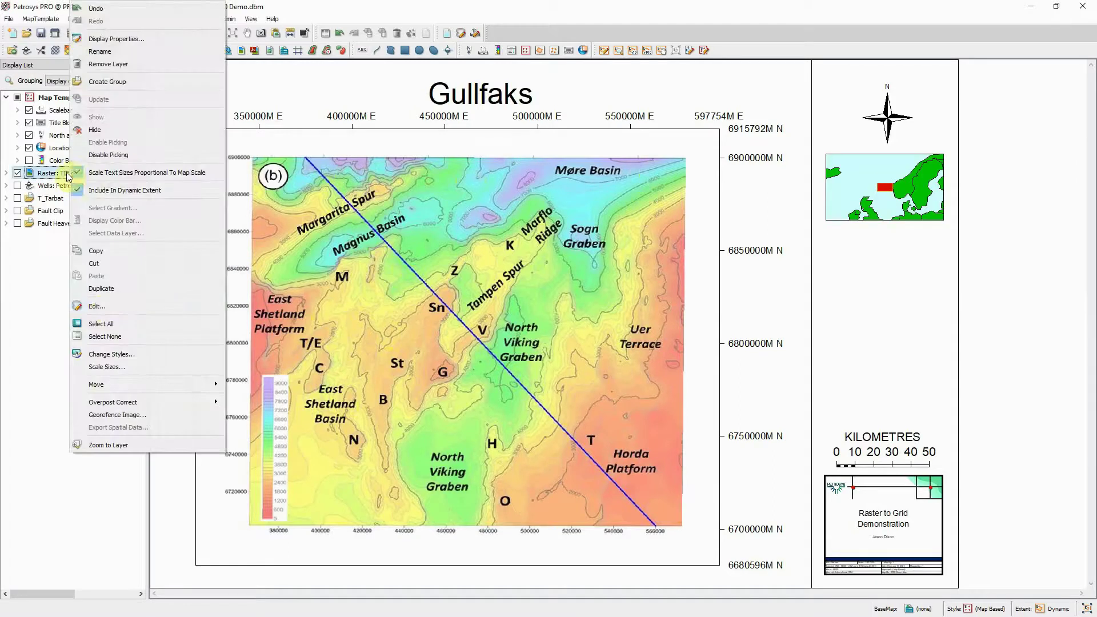
left_click(100, 304)
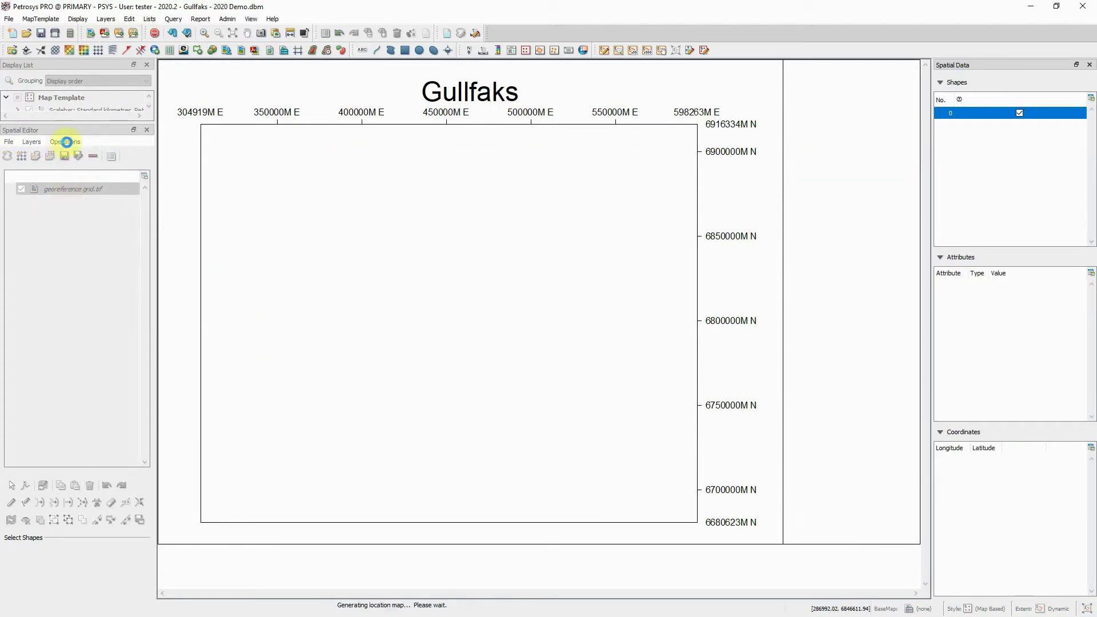
left_click(65, 142)
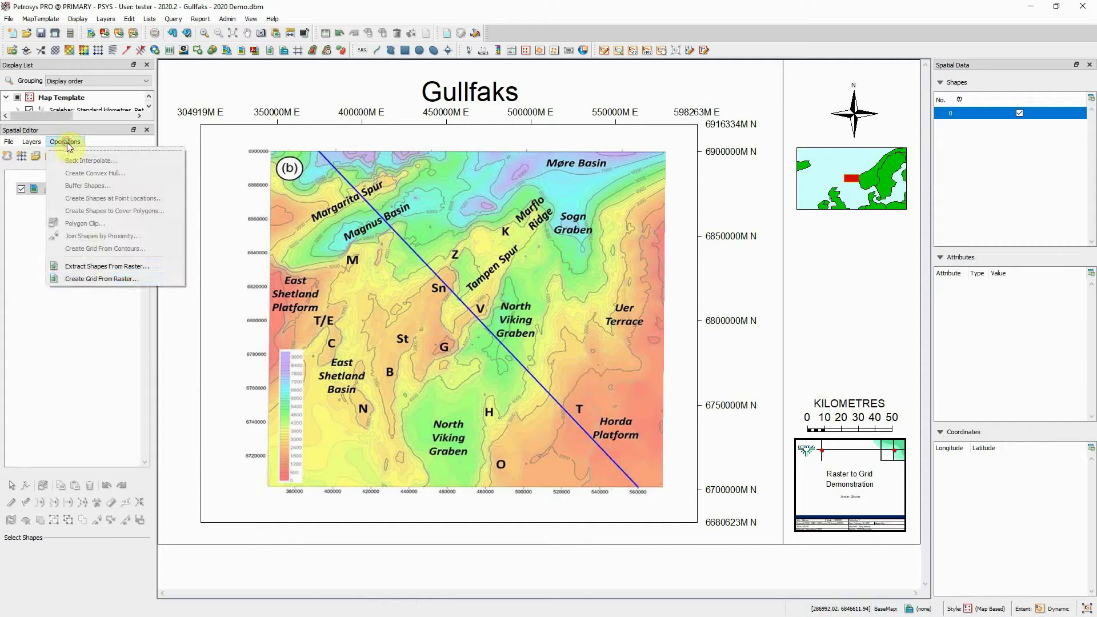
left_click(98, 279)
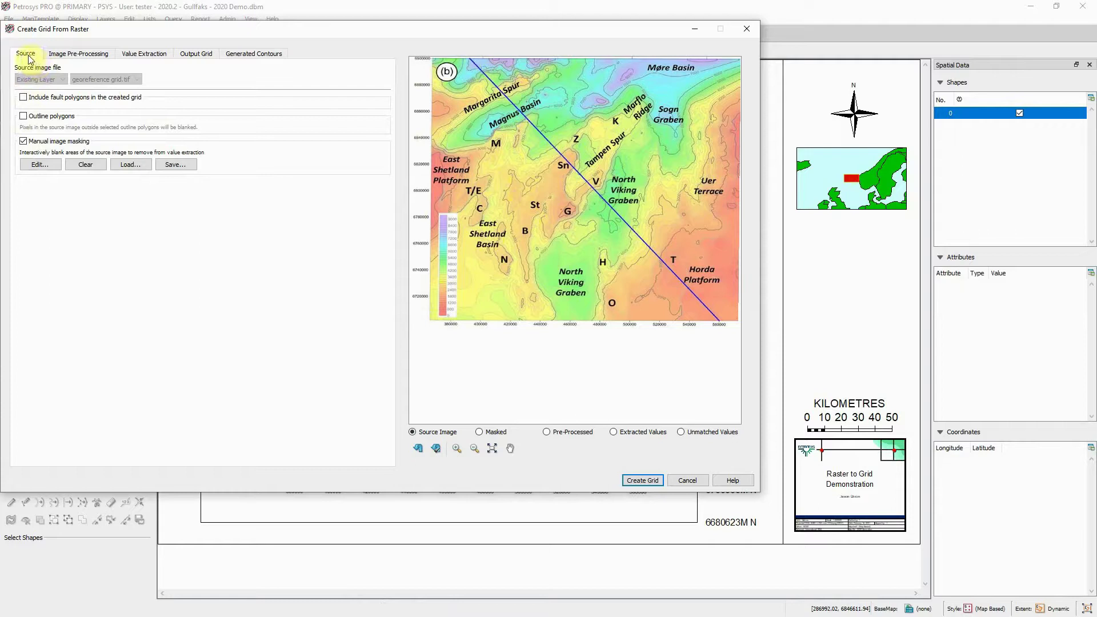
Edit the manual image mask with a smaller edit circle over the (b) label, select polygon blanking and accept the mask.
left_click(37, 163)
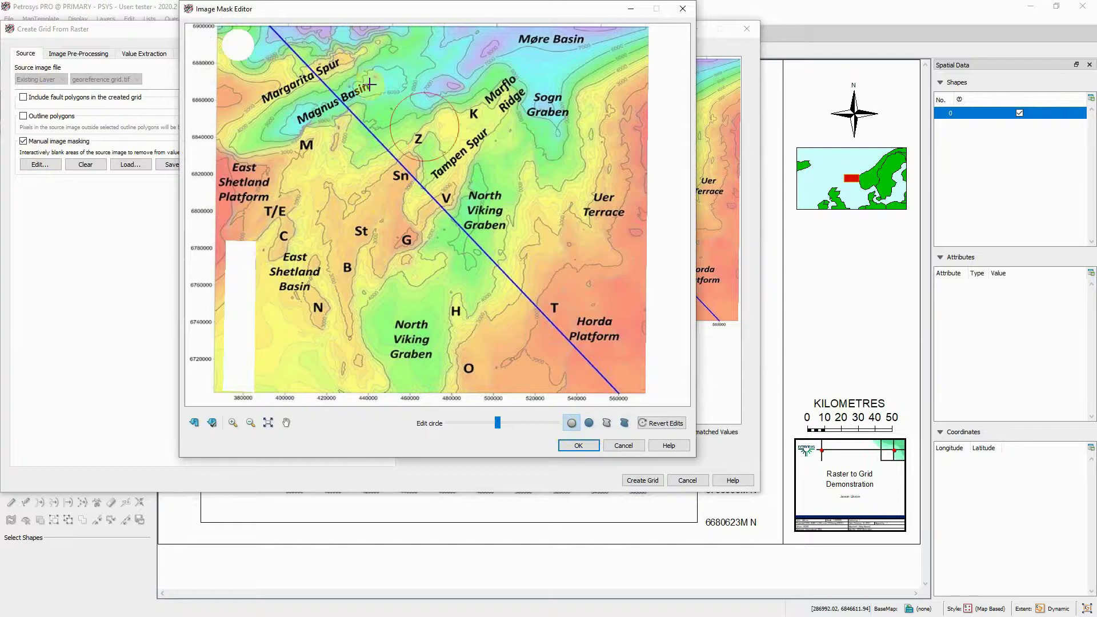
scroll(285, 141, "down", 3)
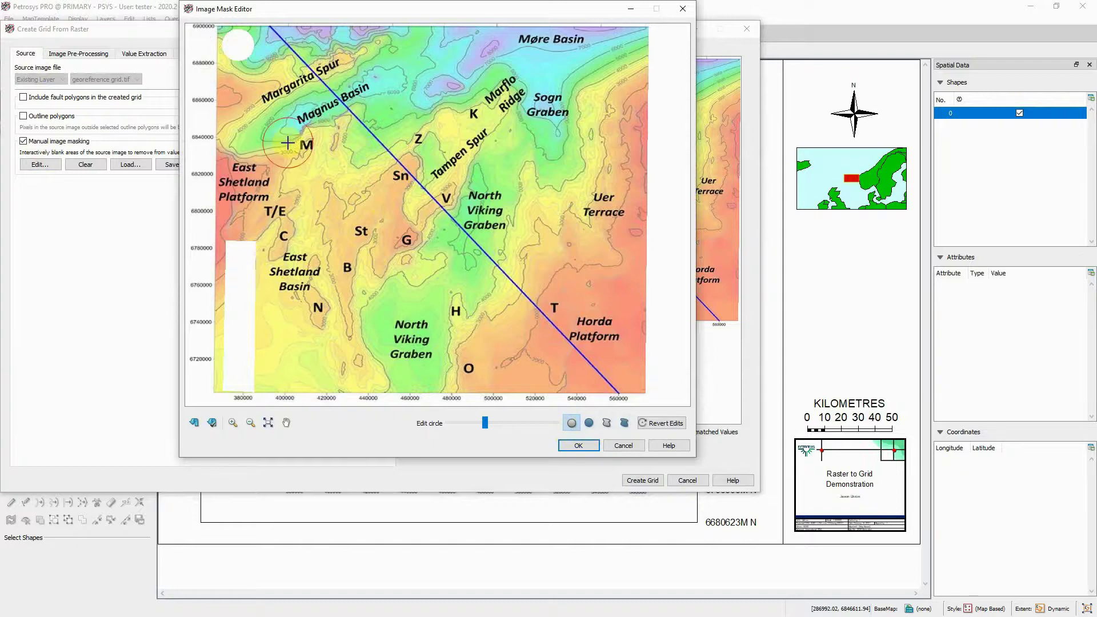
scroll(286, 142, "up", 1)
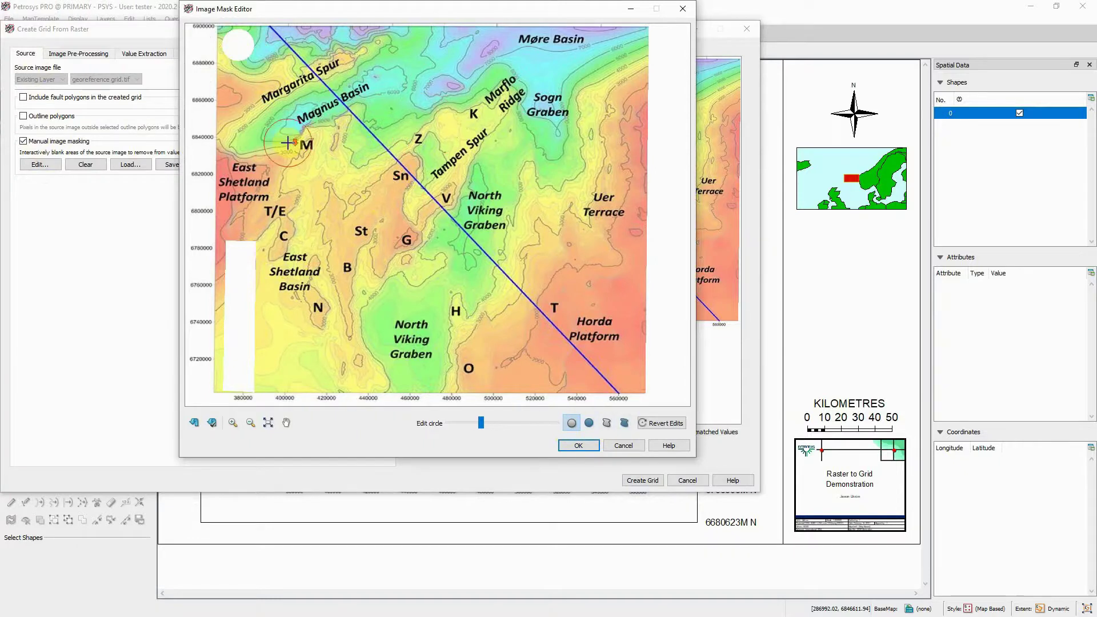
left_click(238, 46)
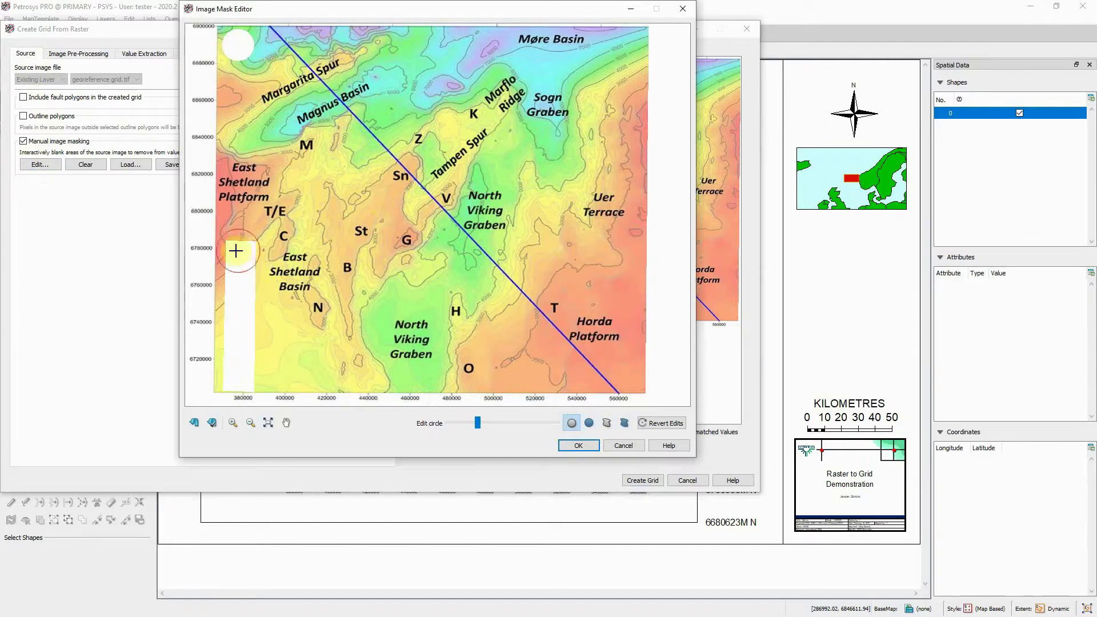
left_click(607, 423)
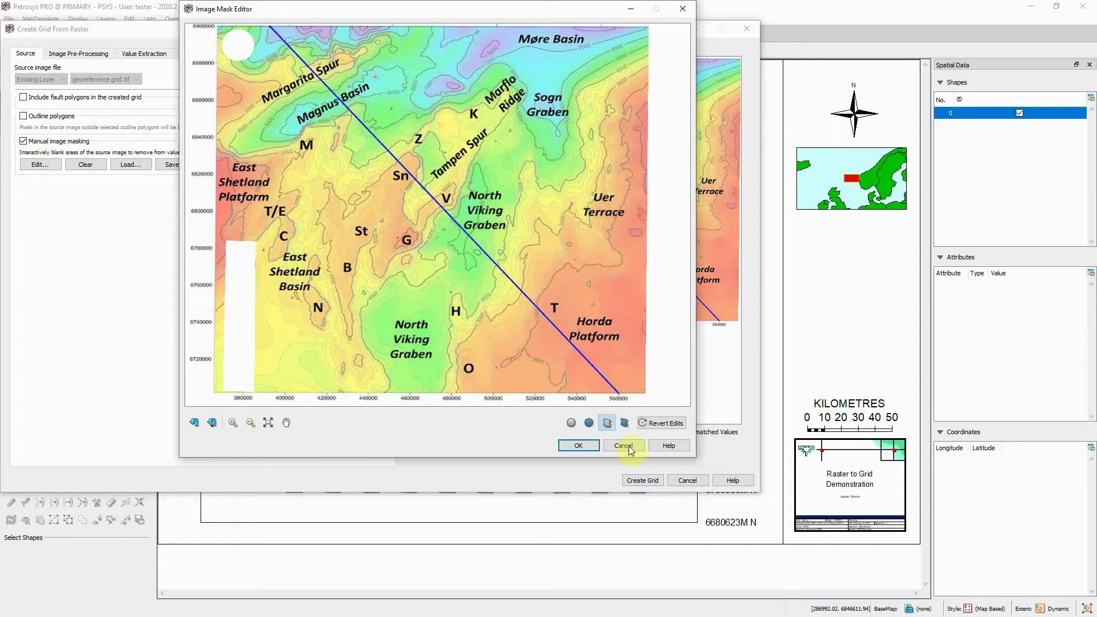
left_click(578, 445)
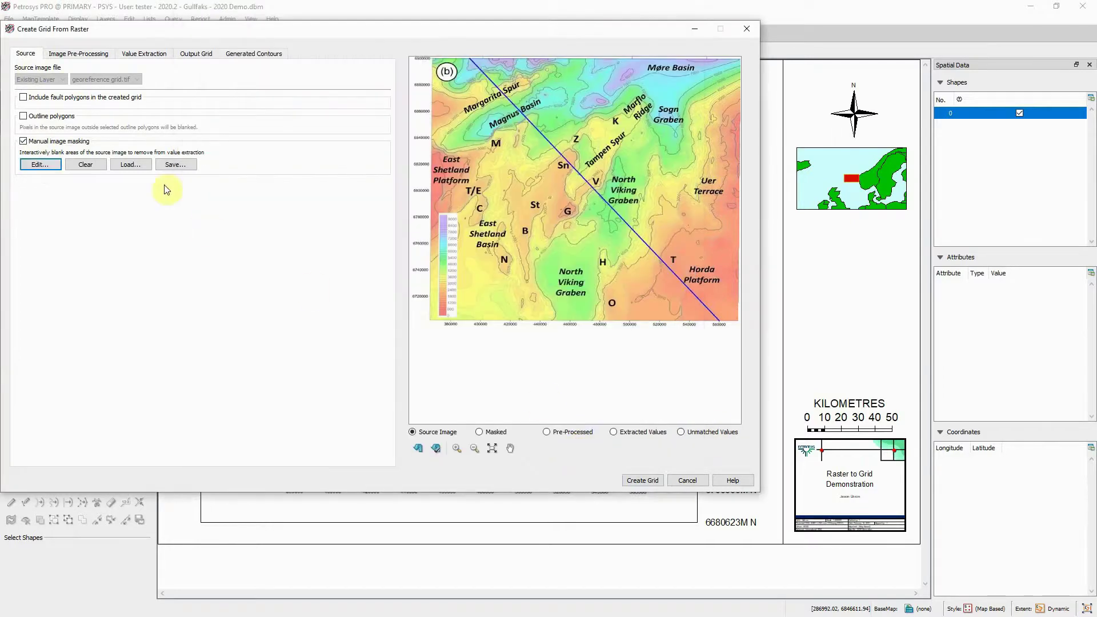
Examine the colour and tolerance settings of the color filters in the image pre-processing operations.
left_click(85, 58)
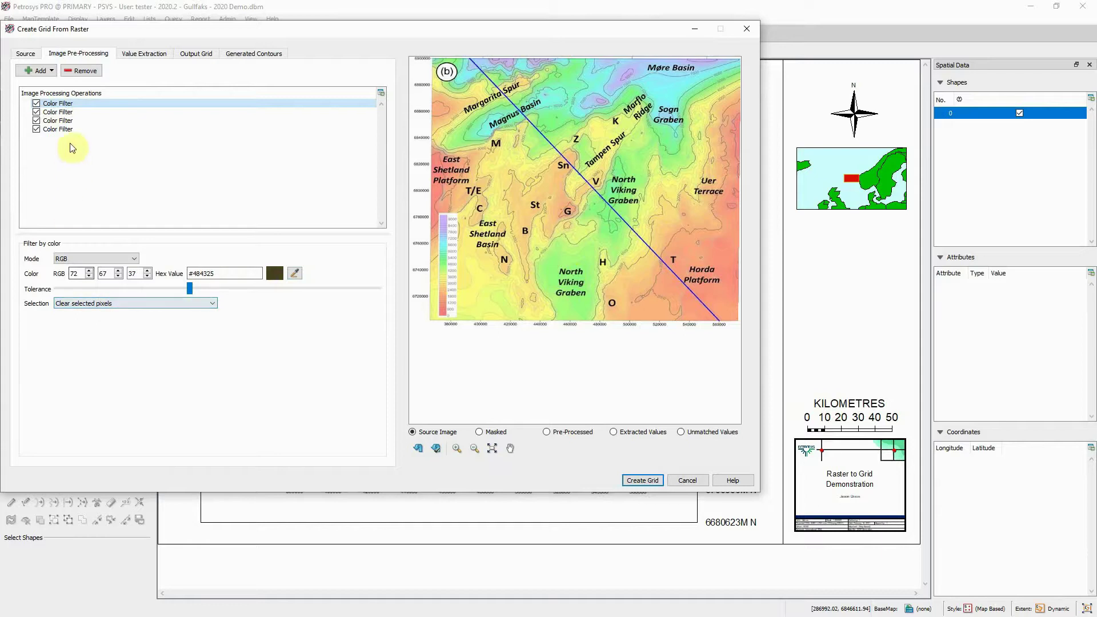
left_click(73, 120)
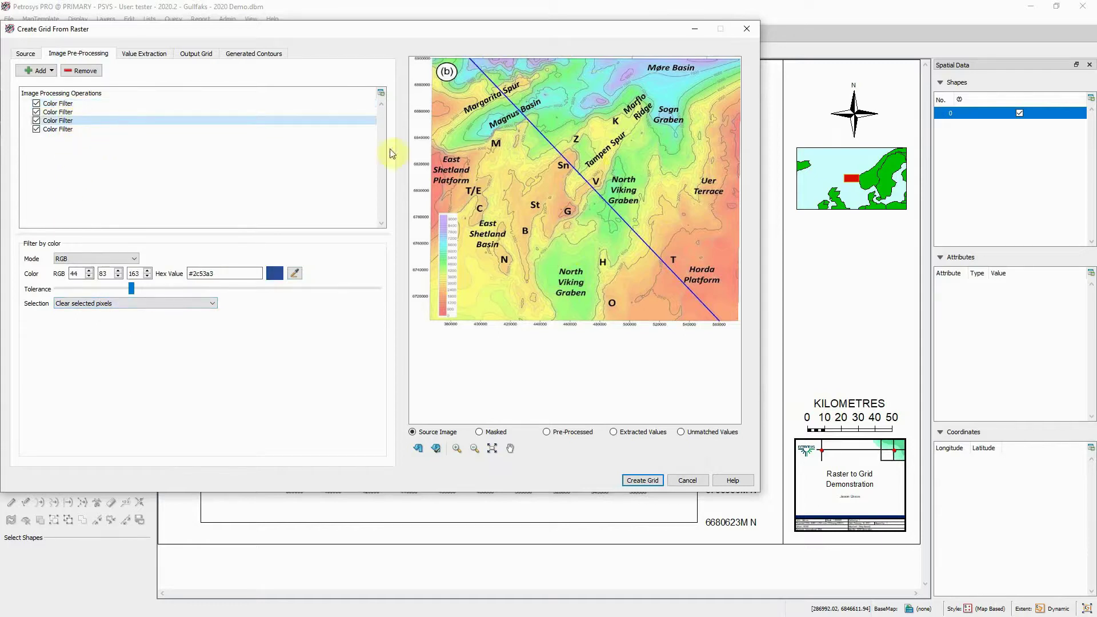
left_click(94, 113)
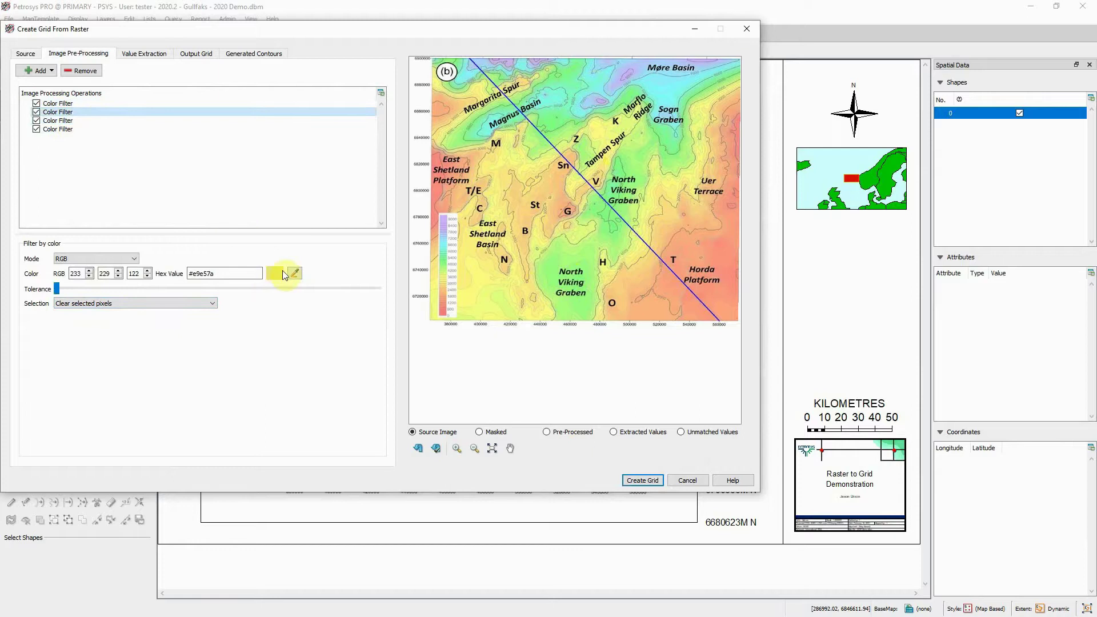
left_click(425, 224)
left_click(66, 130)
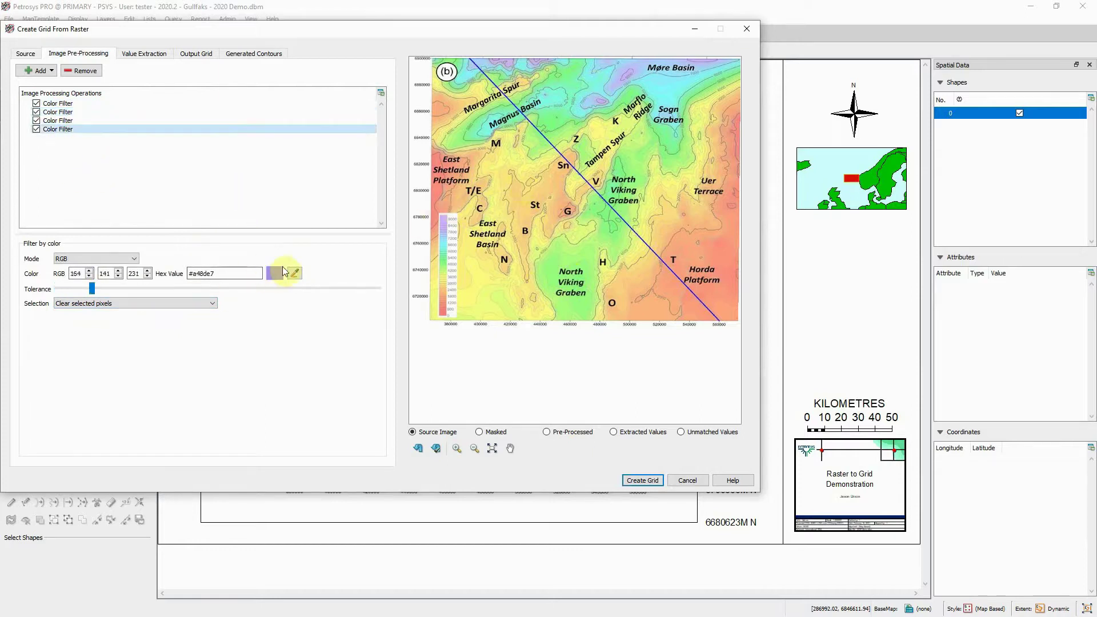
Inspect the blue line and labels closely in the source image, and preview the pre-processed image.
left_click(588, 183)
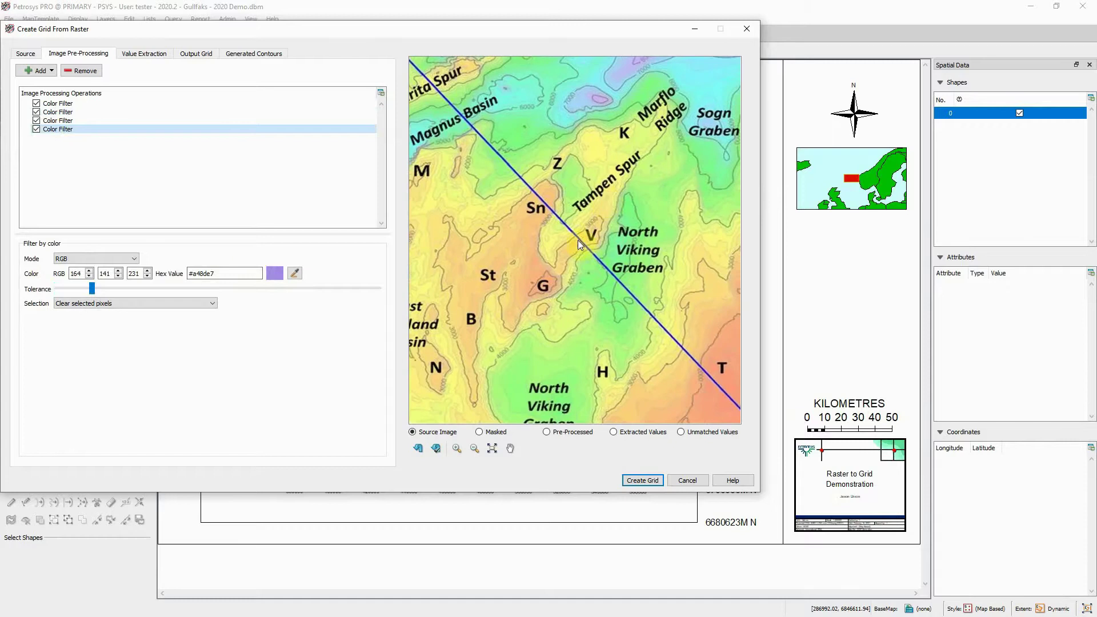
left_click(578, 240)
left_click(578, 240)
left_click(581, 240)
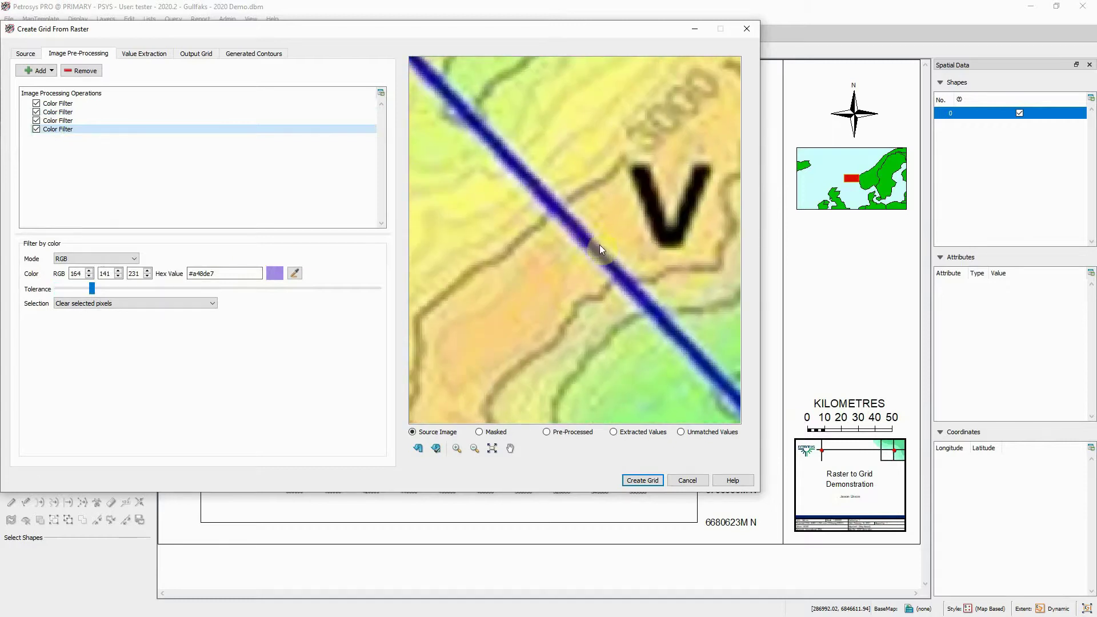
right_click(581, 307)
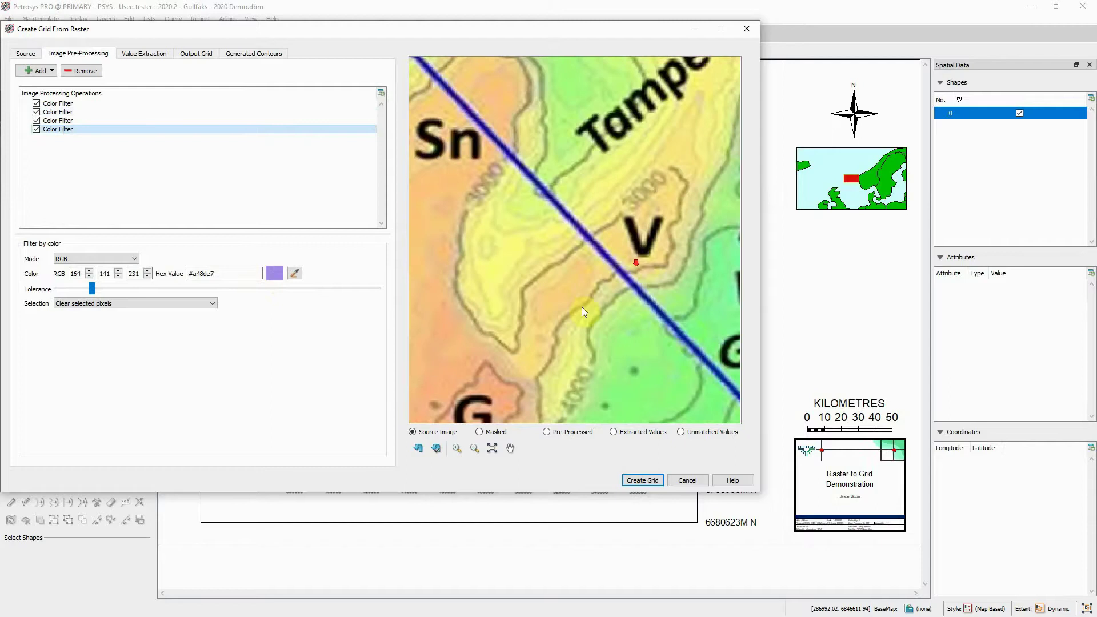
right_click(581, 307)
right_click(576, 359)
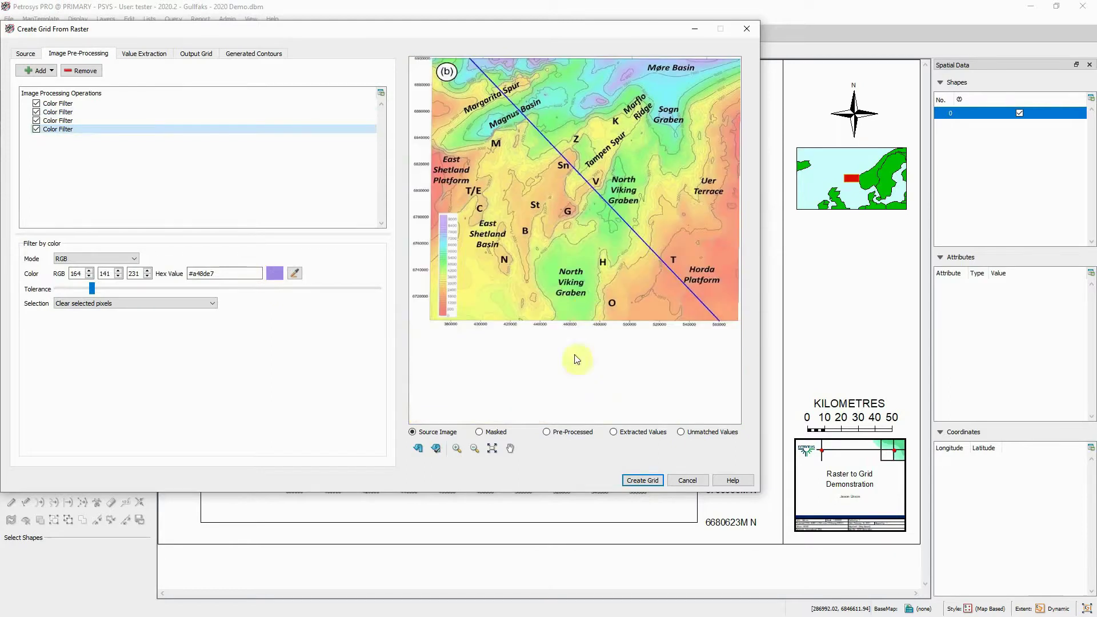
left_click(546, 432)
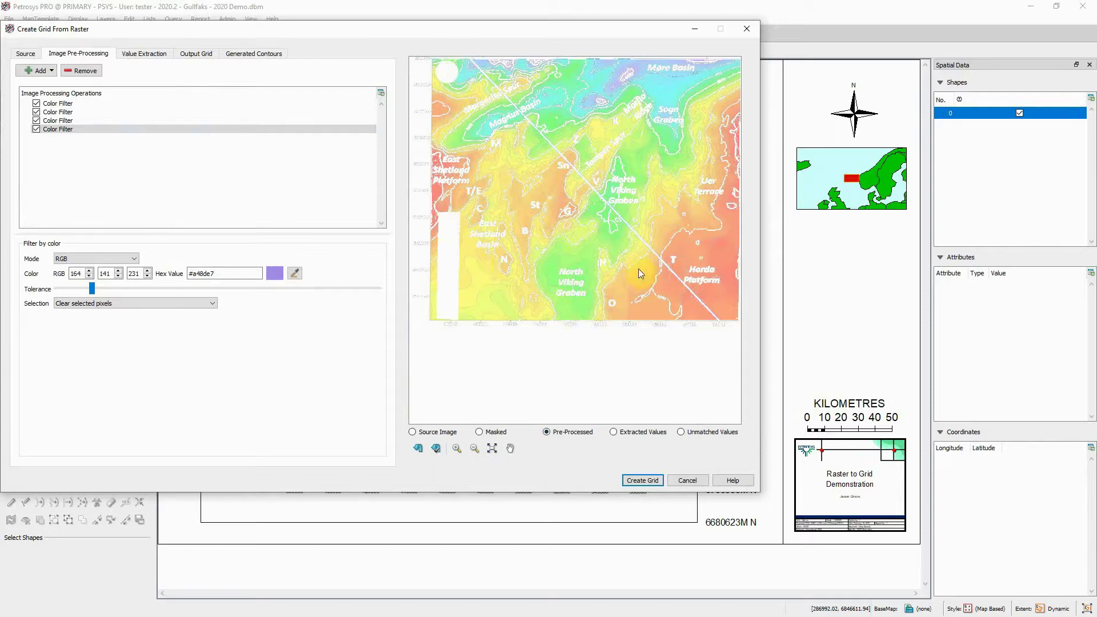
Examine the value extraction gradient, comparing its Z values and colours with the colour bar in the source image.
left_click(141, 56)
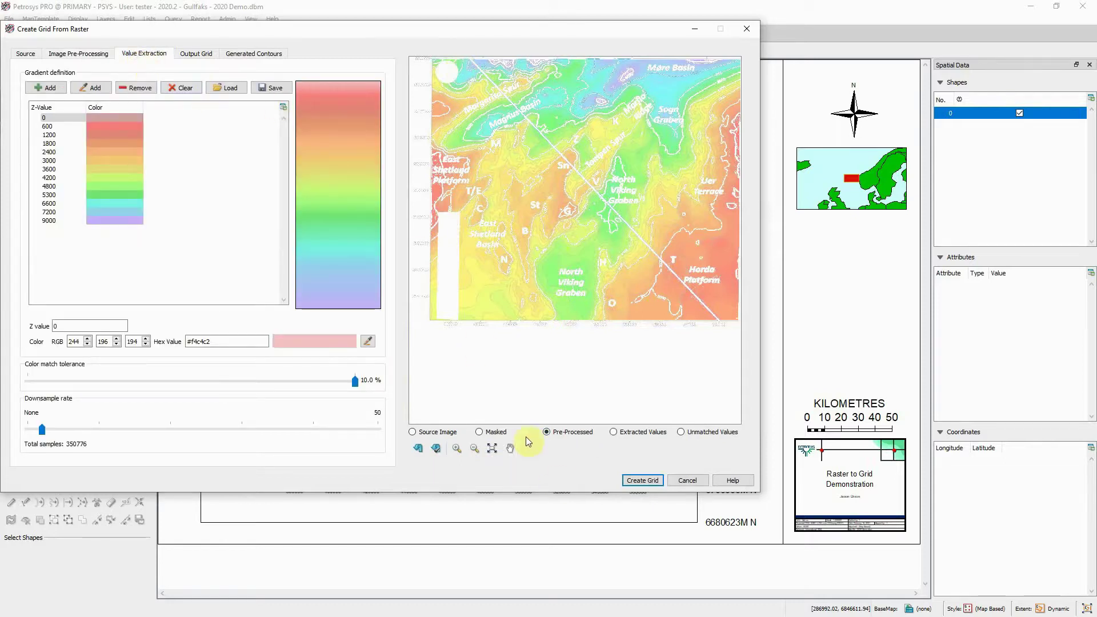
left_click(430, 432)
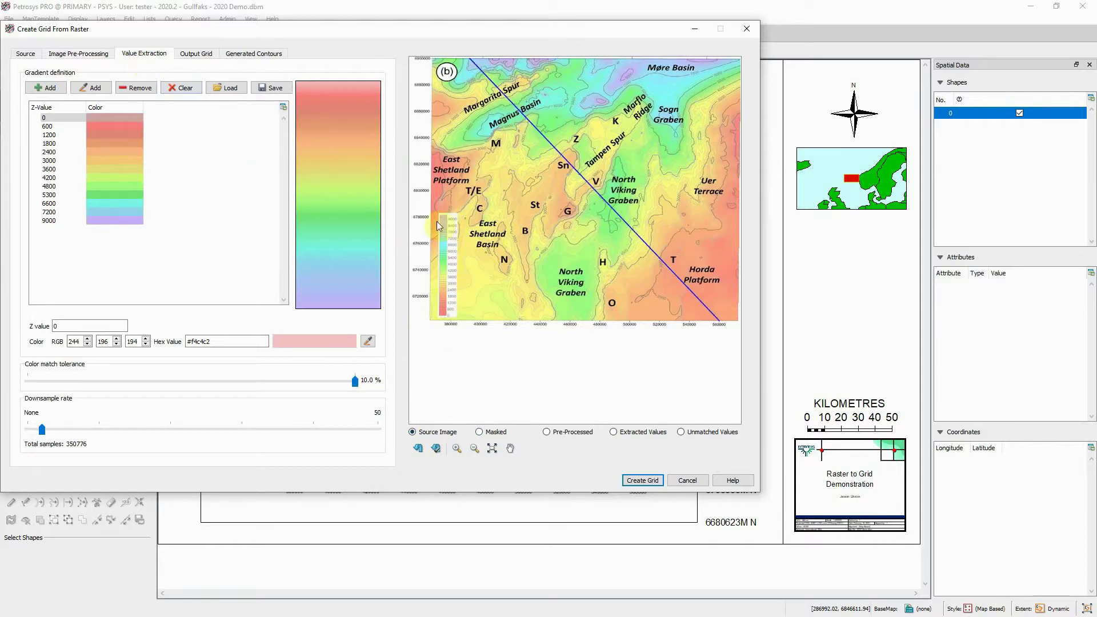
left_click(337, 340)
left_click(367, 341)
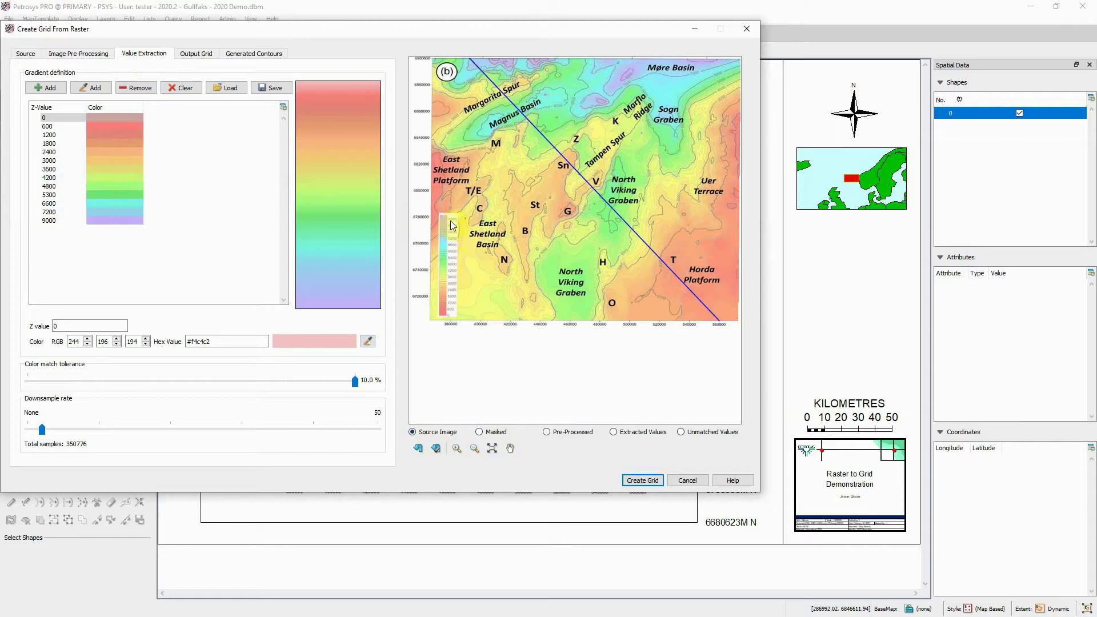
left_click_drag(268, 237, 69, 232)
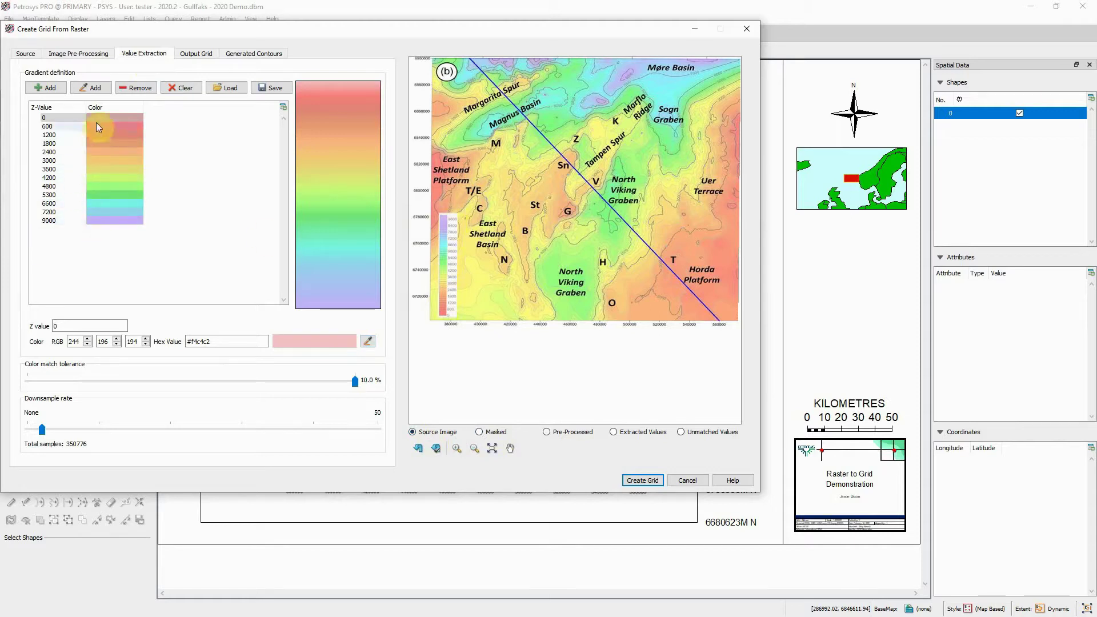
left_click(103, 223)
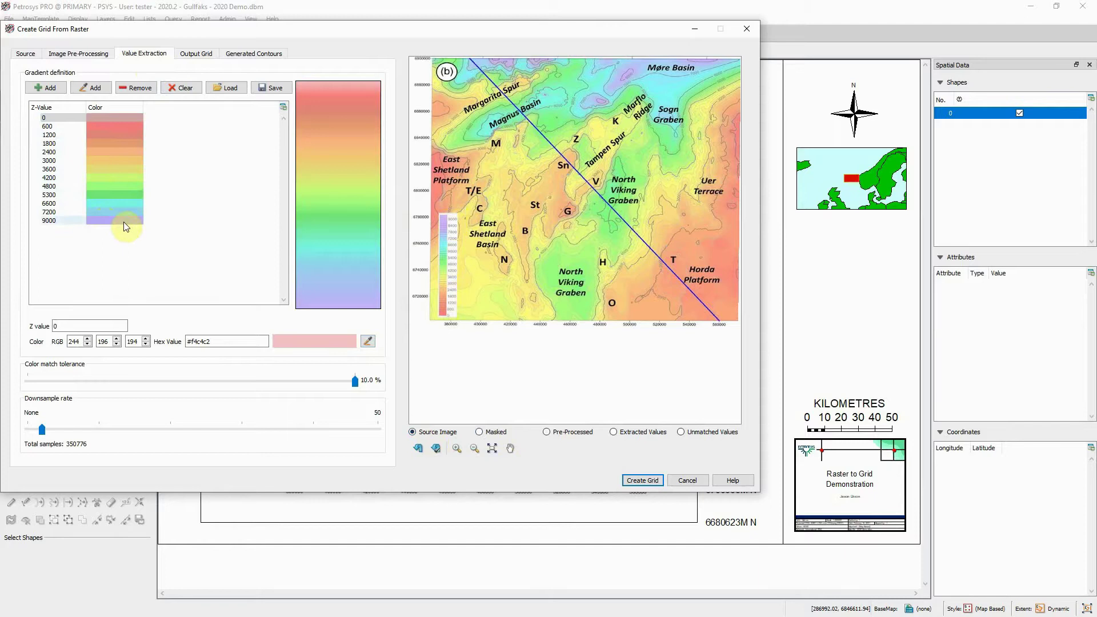
left_click_drag(123, 221, 314, 249)
Create extracted grid.gri from the raster using the existing output grid and generated contour settings, and close the spatial editor.
left_click(194, 54)
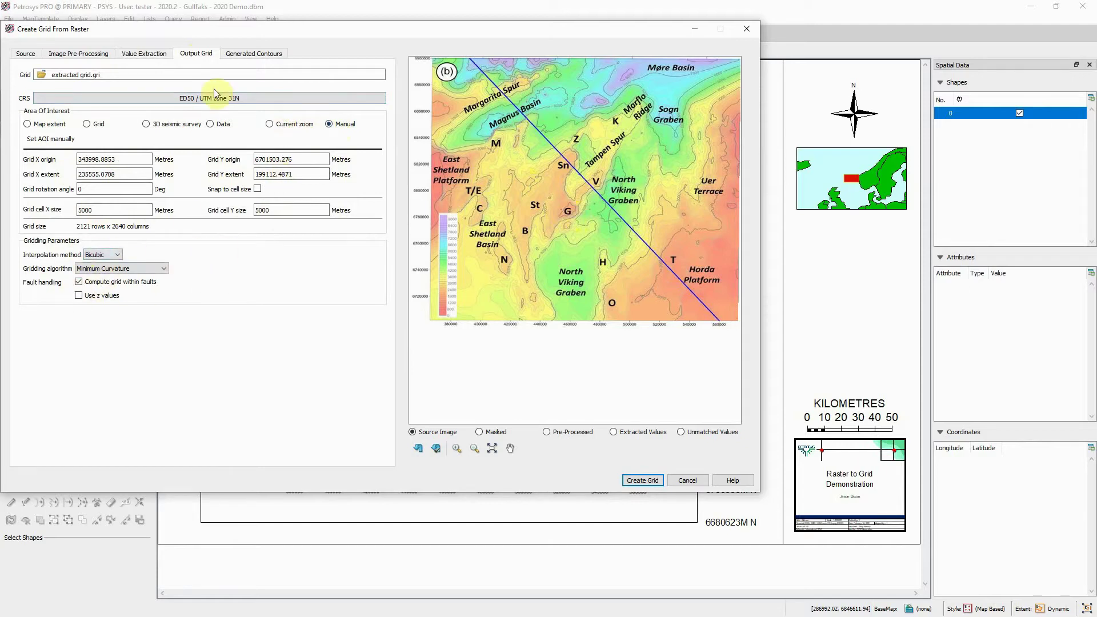
left_click(239, 53)
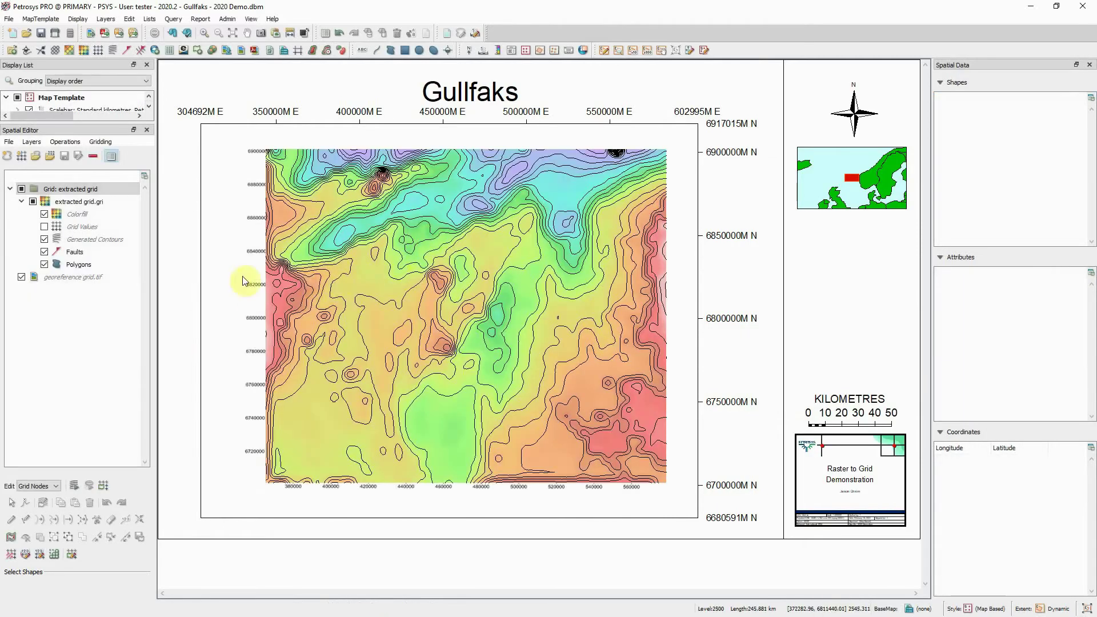
left_click(147, 130)
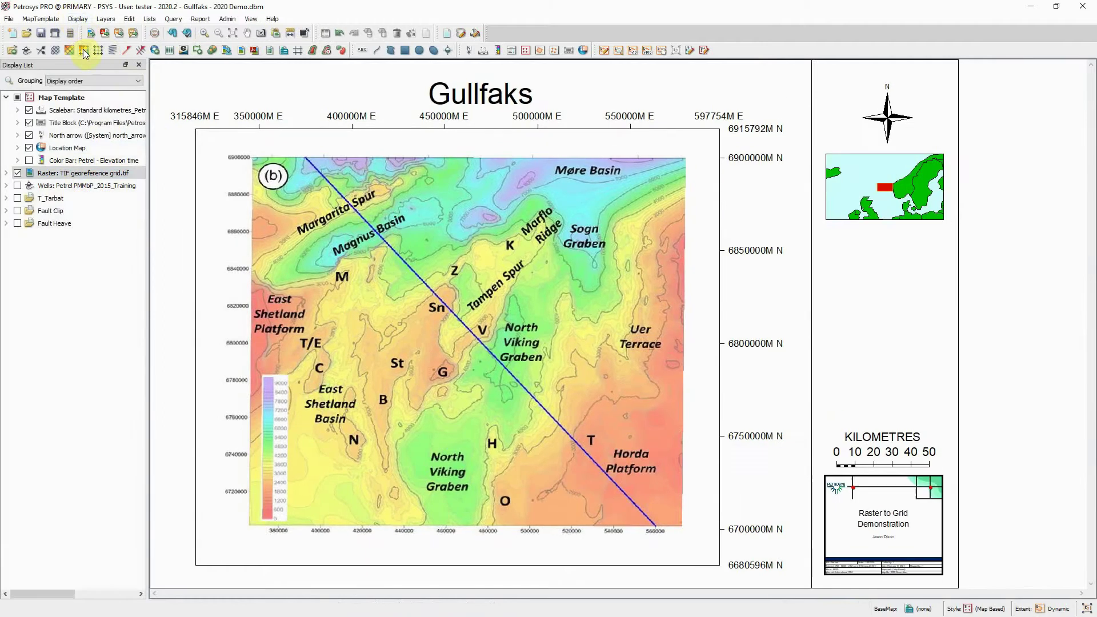
Display the Petrosys grid file extracted grid.gri on the map as a colorfill with 30% translucency.
left_click(83, 49)
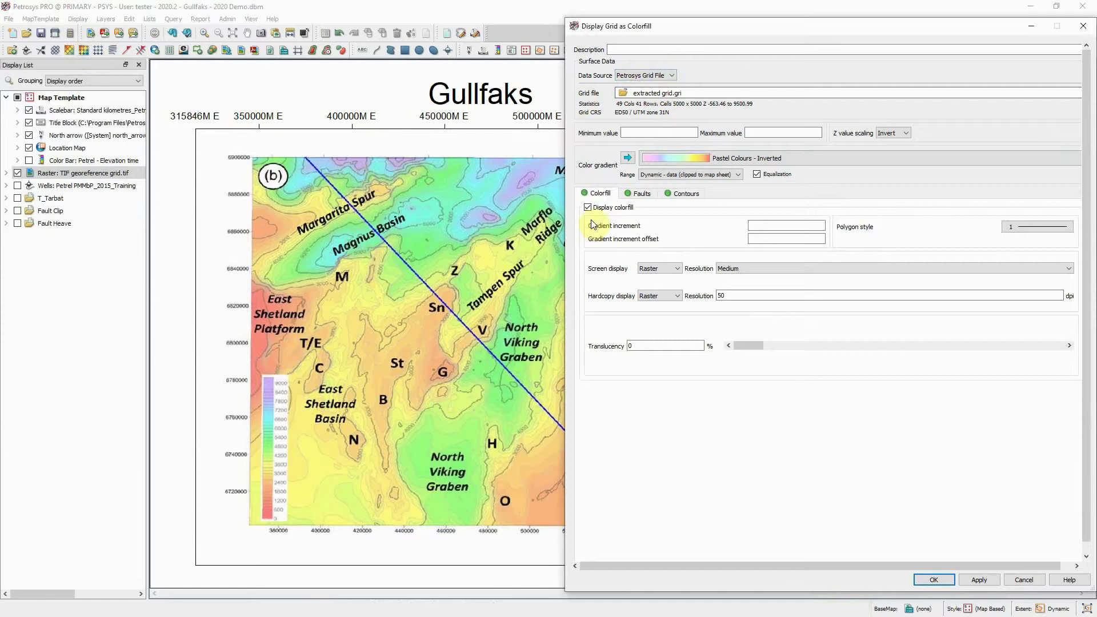
double_click(664, 344)
type("30")
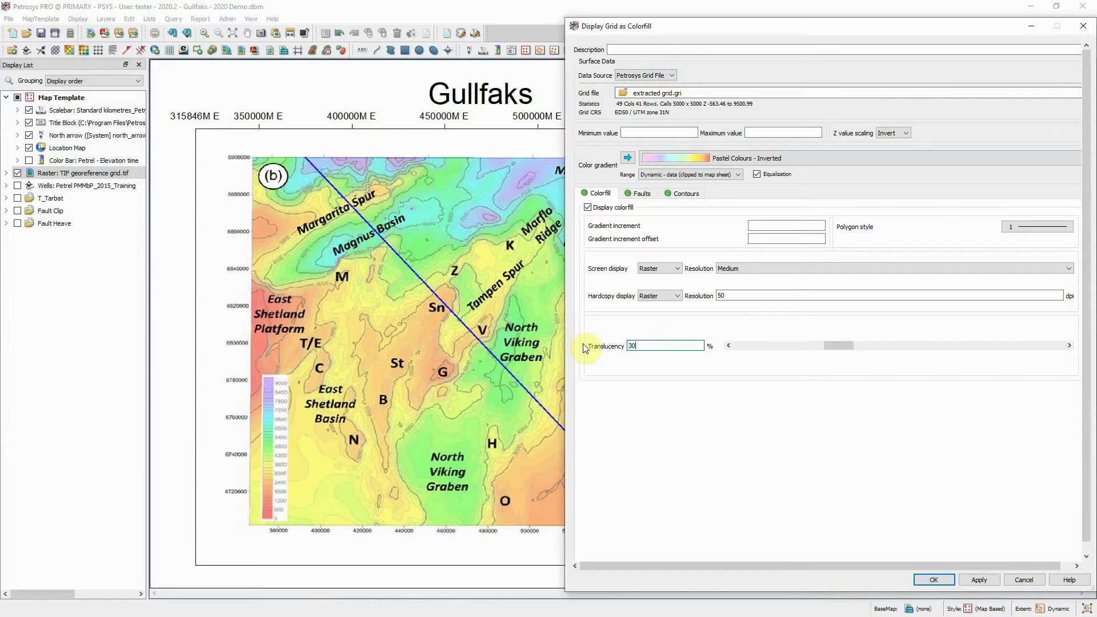
left_click(936, 579)
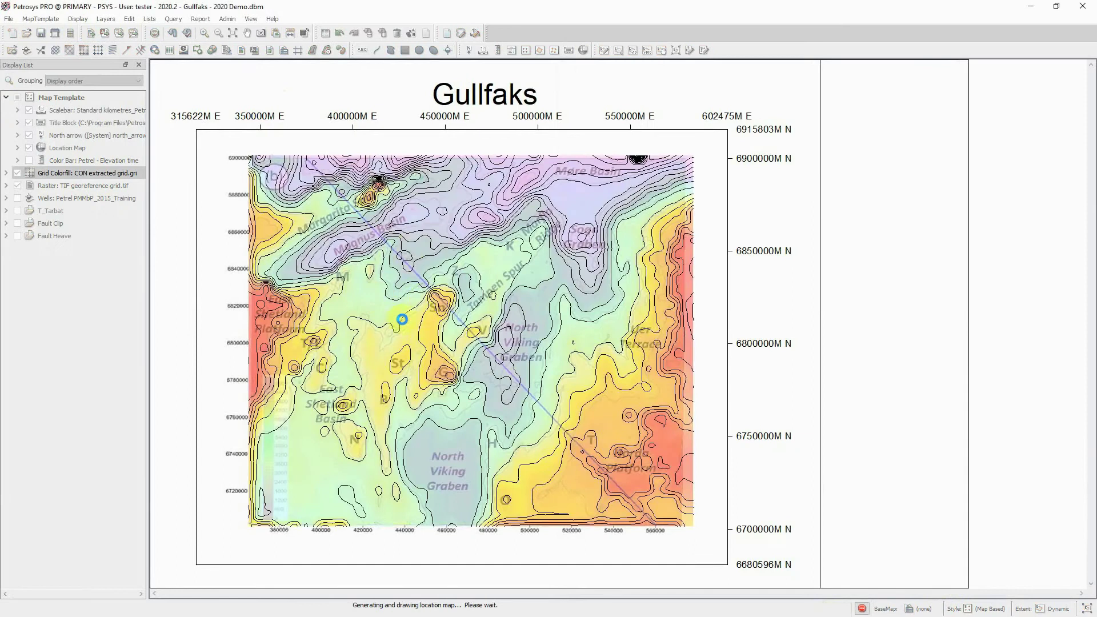